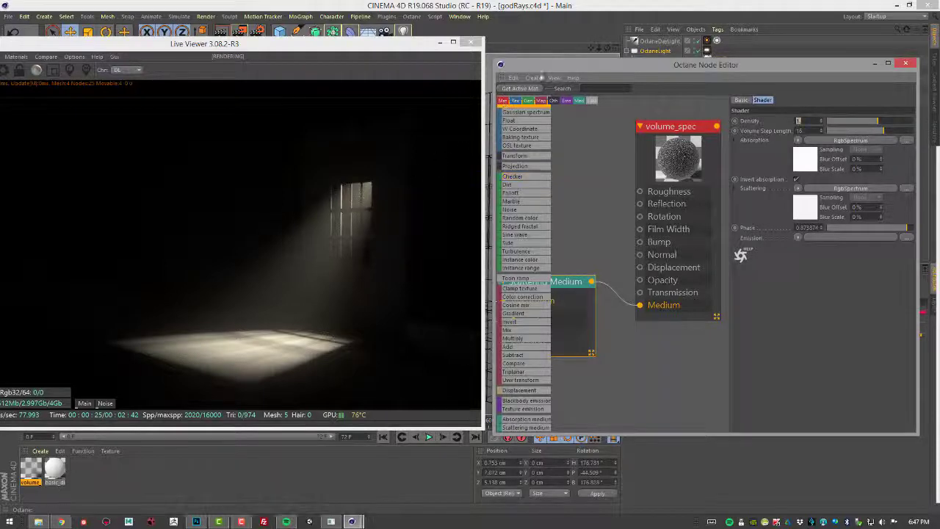
# Move the Octane light slightly along its Z axis, to about X 0.743, Y 6.871, Z 5.038 cm.
pyautogui.moveTo(555, 67); pyautogui.dragTo(636, 194)
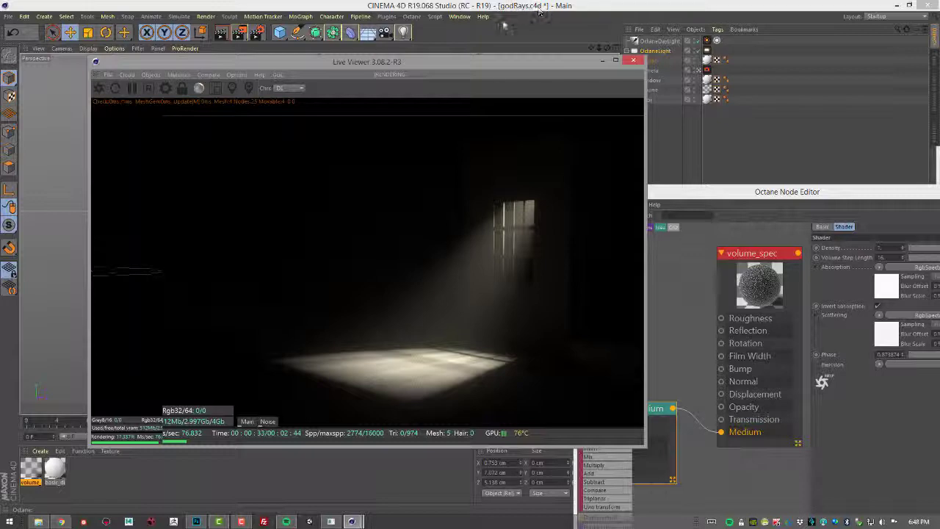
pyautogui.moveTo(501, 68); pyautogui.dragTo(162, 149)
pyautogui.keyDown('alt'); pyautogui.moveTo(440, 159); pyautogui.dragTo(443, 236); pyautogui.keyUp('alt')
pyautogui.scroll(-5, 476, 175)
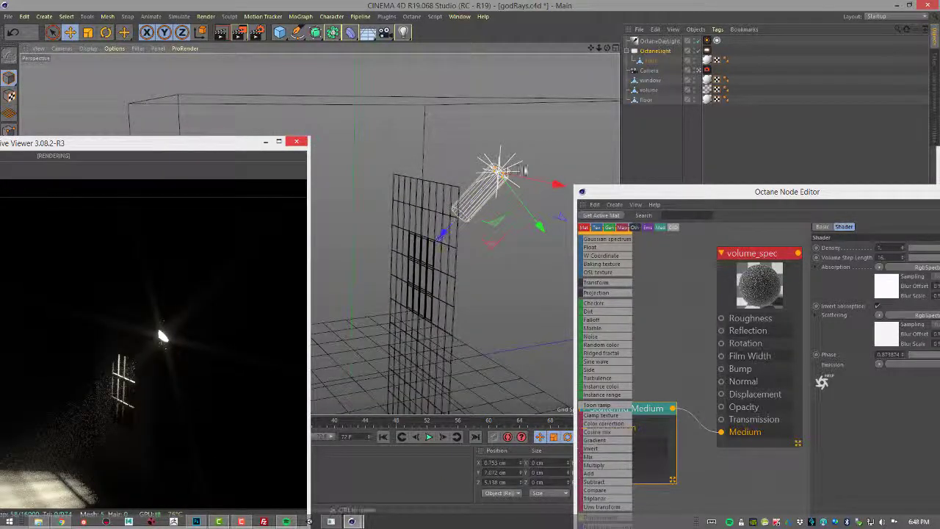
pyautogui.keyDown('alt'); pyautogui.moveTo(443, 234); pyautogui.dragTo(441, 233); pyautogui.keyUp('alt')
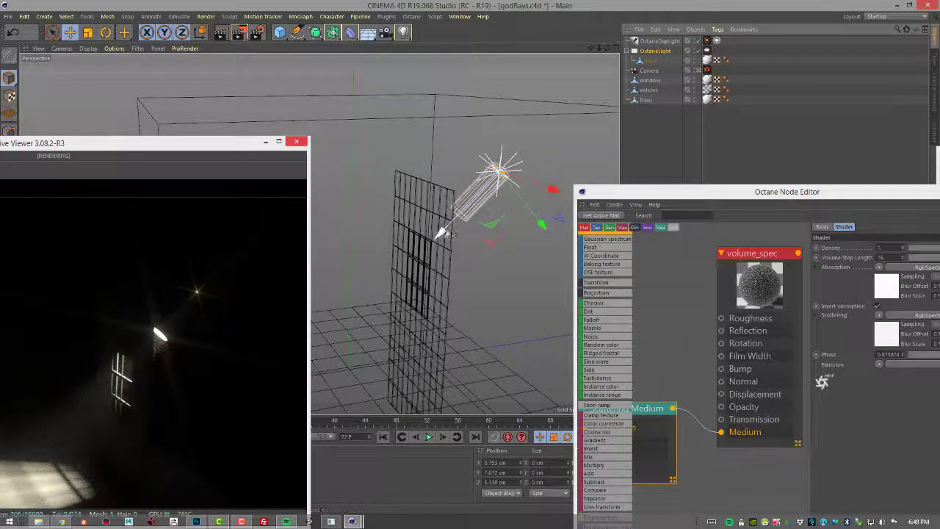
pyautogui.moveTo(451, 231); pyautogui.dragTo(446, 237)
pyautogui.moveTo(537, 228); pyautogui.dragTo(537, 228)
pyautogui.keyDown('alt'); pyautogui.moveTo(446, 237); pyautogui.dragTo(490, 147); pyautogui.keyUp('alt')
pyautogui.moveTo(219, 145); pyautogui.dragTo(245, 122)
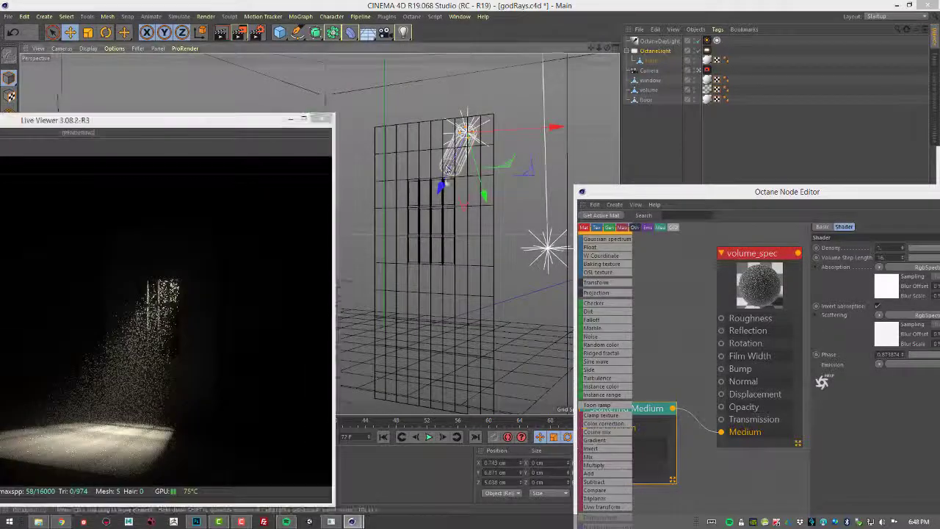
# Examine the light, window wall, floor and surrounding volume box from several angles while the live render updates.
pyautogui.keyDown('alt'); pyautogui.moveTo(447, 169); pyautogui.dragTo(464, 177); pyautogui.keyUp('alt')
pyautogui.moveTo(595, 195); pyautogui.dragTo(780, 258)
pyautogui.scroll(-3, 543, 220)
pyautogui.keyDown('alt'); pyautogui.moveTo(548, 67); pyautogui.dragTo(523, 132, button='middle'); pyautogui.keyUp('alt')
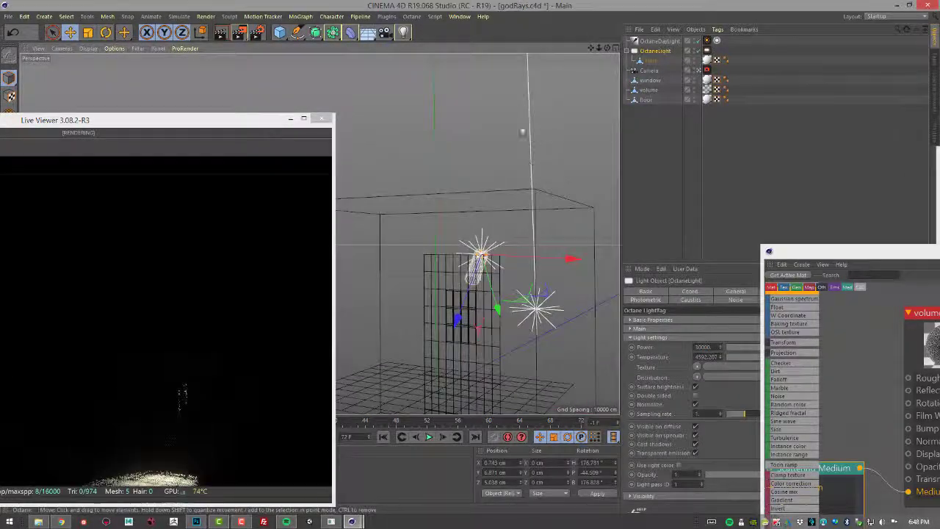
pyautogui.keyDown('alt'); pyautogui.moveTo(522, 184); pyautogui.dragTo(499, 133, button='middle'); pyautogui.keyUp('alt')
pyautogui.scroll(5, 499, 132)
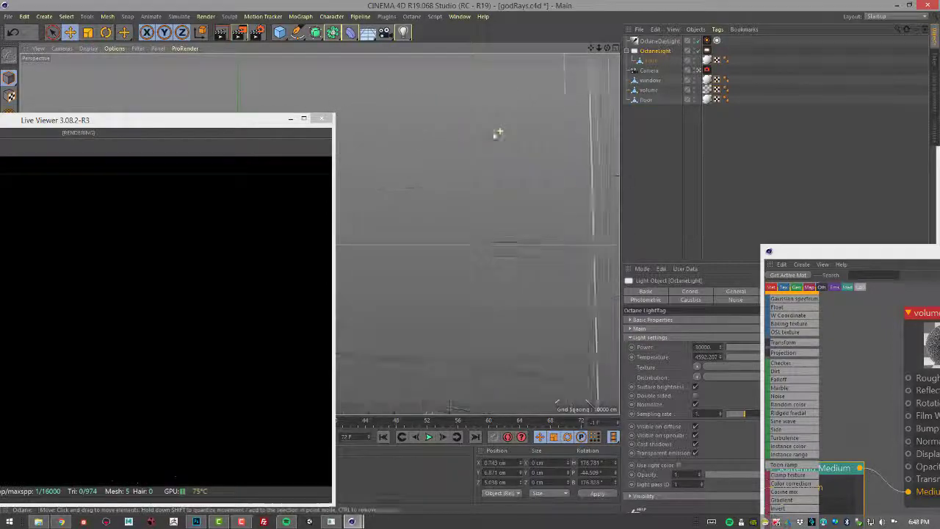
pyautogui.keyDown('alt'); pyautogui.moveTo(498, 133); pyautogui.dragTo(472, 131); pyautogui.keyUp('alt')
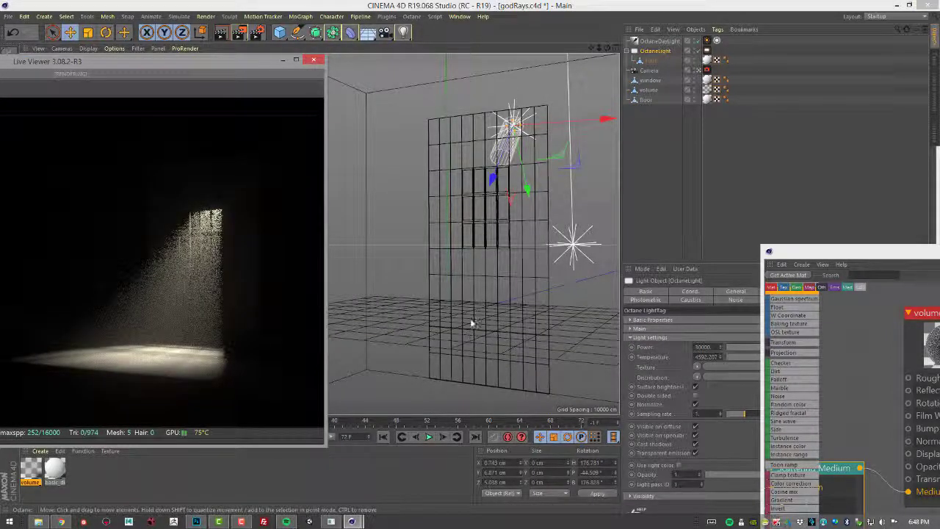
pyautogui.keyDown('alt'); pyautogui.moveTo(531, 252); pyautogui.dragTo(529, 259); pyautogui.keyUp('alt')
pyautogui.keyDown('alt'); pyautogui.moveTo(531, 261); pyautogui.dragTo(453, 271, button='right'); pyautogui.keyUp('alt')
pyautogui.keyDown('alt'); pyautogui.moveTo(453, 271); pyautogui.dragTo(440, 286, button='middle'); pyautogui.keyUp('alt')
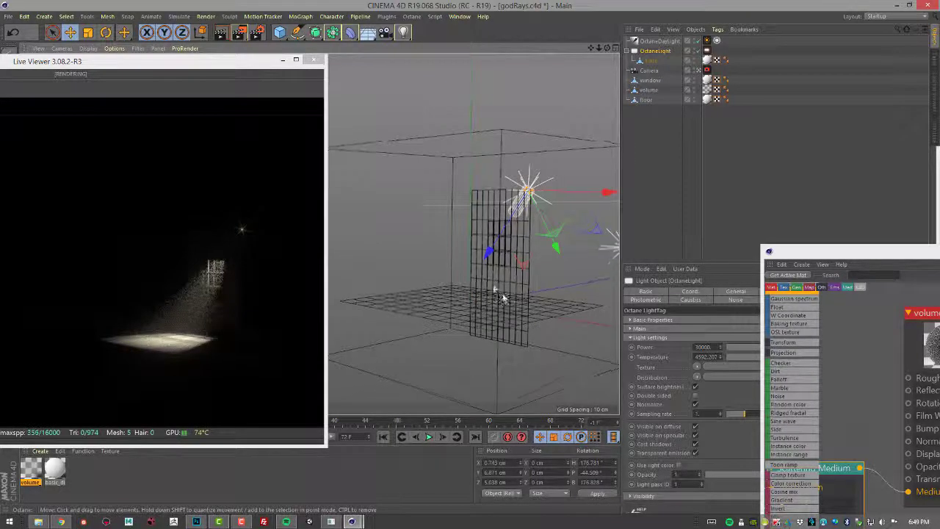
pyautogui.keyDown('alt'); pyautogui.moveTo(502, 295); pyautogui.dragTo(494, 290); pyautogui.keyUp('alt')
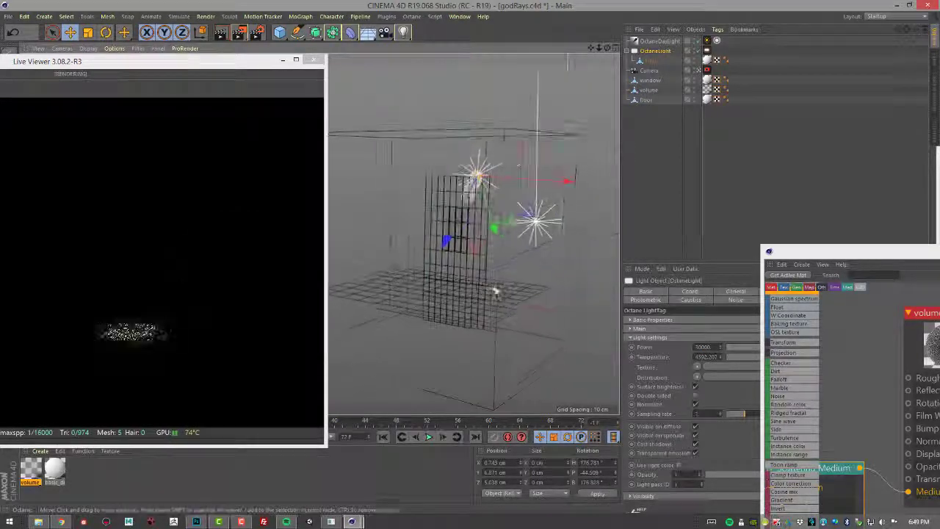
pyautogui.keyDown('alt'); pyautogui.moveTo(495, 290); pyautogui.dragTo(509, 291, button='right'); pyautogui.keyUp('alt')
pyautogui.keyDown('alt'); pyautogui.moveTo(504, 291); pyautogui.dragTo(462, 279); pyautogui.keyUp('alt')
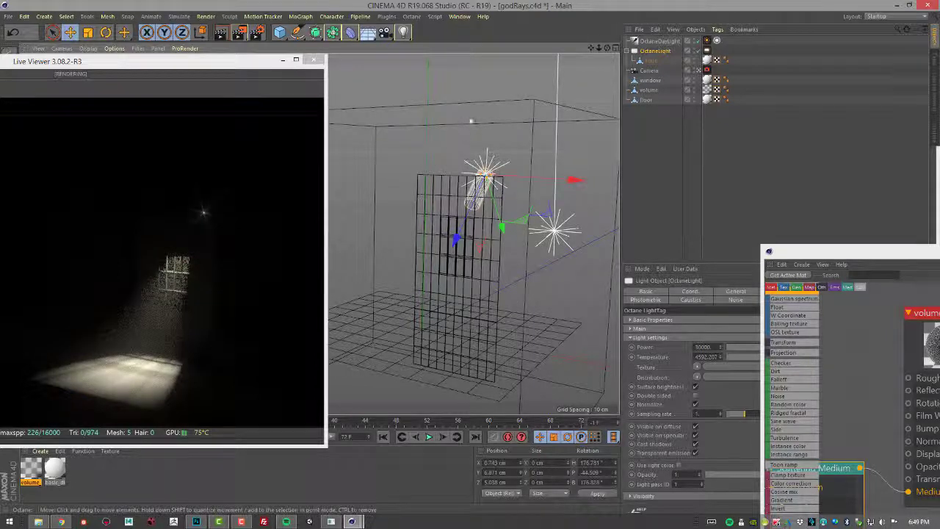
# Examine the window bars and the light beam passing through them up close.
pyautogui.keyDown('alt'); pyautogui.moveTo(394, 211); pyautogui.dragTo(454, 226, button='right'); pyautogui.keyUp('alt')
pyautogui.keyDown('alt'); pyautogui.moveTo(454, 225); pyautogui.dragTo(455, 172, button='middle'); pyautogui.keyUp('alt')
pyautogui.keyDown('alt'); pyautogui.moveTo(454, 172); pyautogui.dragTo(520, 257); pyautogui.keyUp('alt')
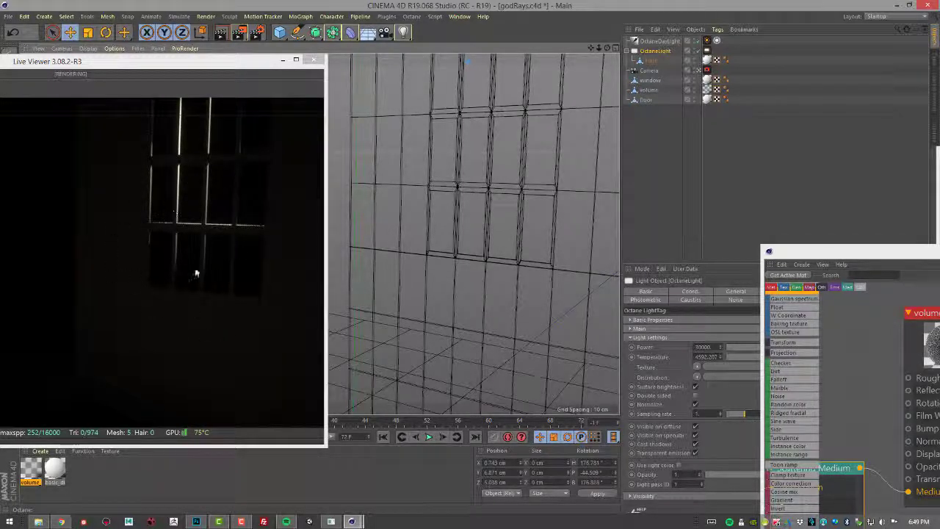
pyautogui.keyDown('alt'); pyautogui.moveTo(556, 262); pyautogui.dragTo(512, 260); pyautogui.keyUp('alt')
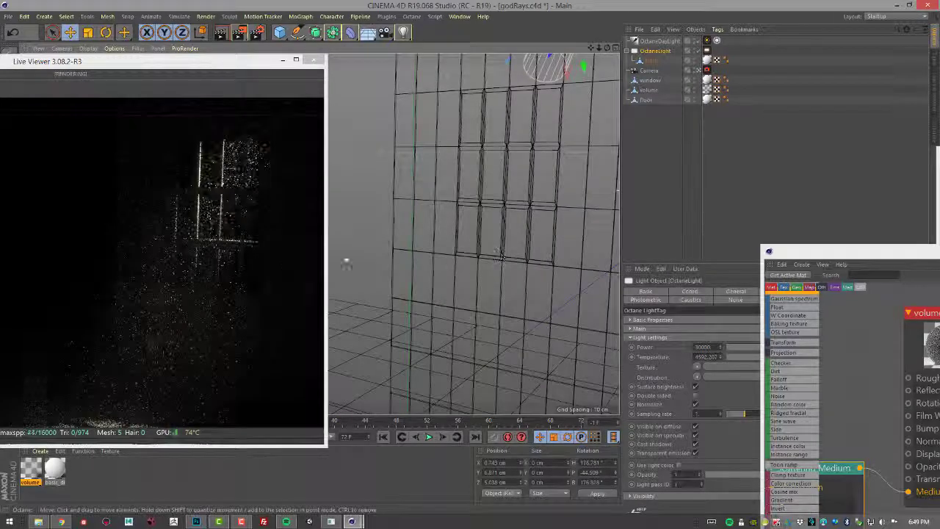
pyautogui.keyDown('alt'); pyautogui.moveTo(555, 233); pyautogui.dragTo(521, 257); pyautogui.keyUp('alt')
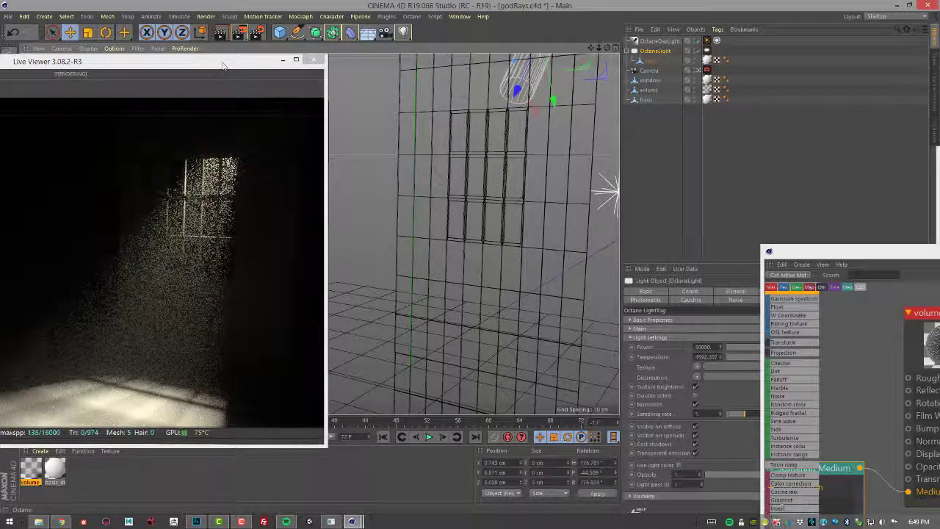
# Close the Live Viewer and frame the window, light and floor in the perspective view.
pyautogui.moveTo(222, 62); pyautogui.dragTo(384, 46)
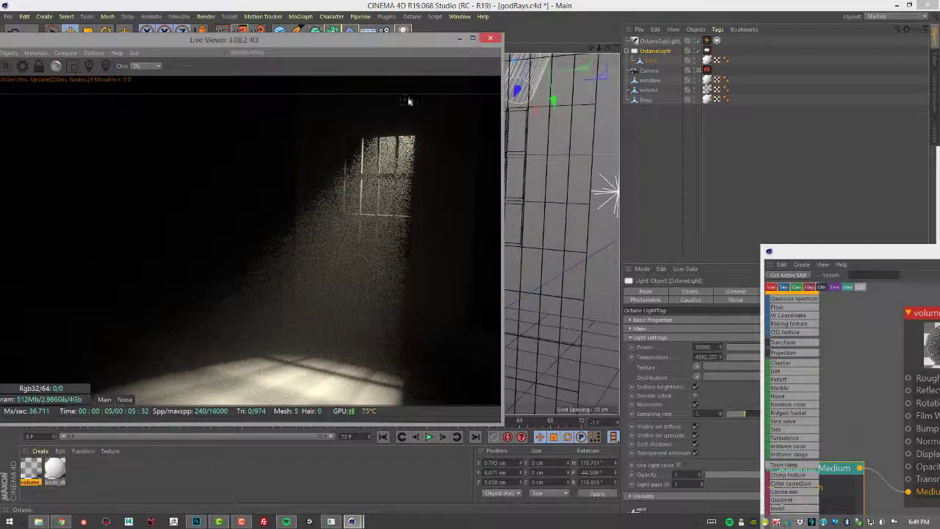
pyautogui.click(497, 39)
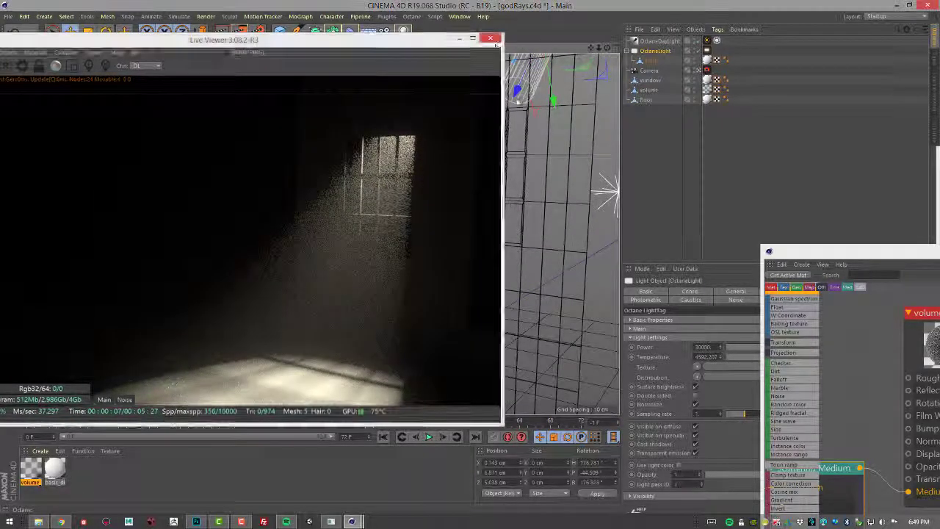
pyautogui.keyDown('alt'); pyautogui.moveTo(548, 162); pyautogui.dragTo(522, 162, button='right'); pyautogui.keyUp('alt')
pyautogui.keyDown('alt'); pyautogui.moveTo(522, 161); pyautogui.dragTo(457, 226, button='middle'); pyautogui.keyUp('alt')
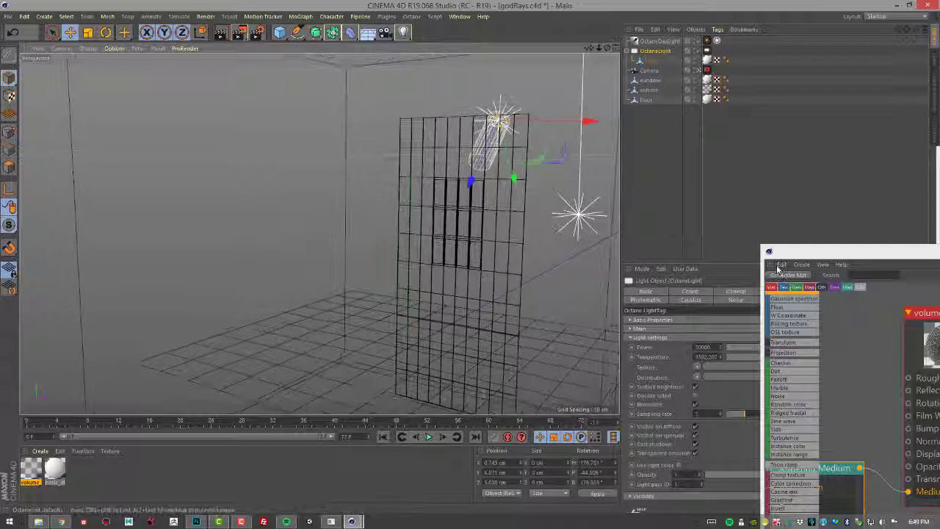
# Inspect the volume_spec material's basic, transmission and index settings in the Octane Node Editor.
pyautogui.moveTo(813, 251); pyautogui.dragTo(197, 71)
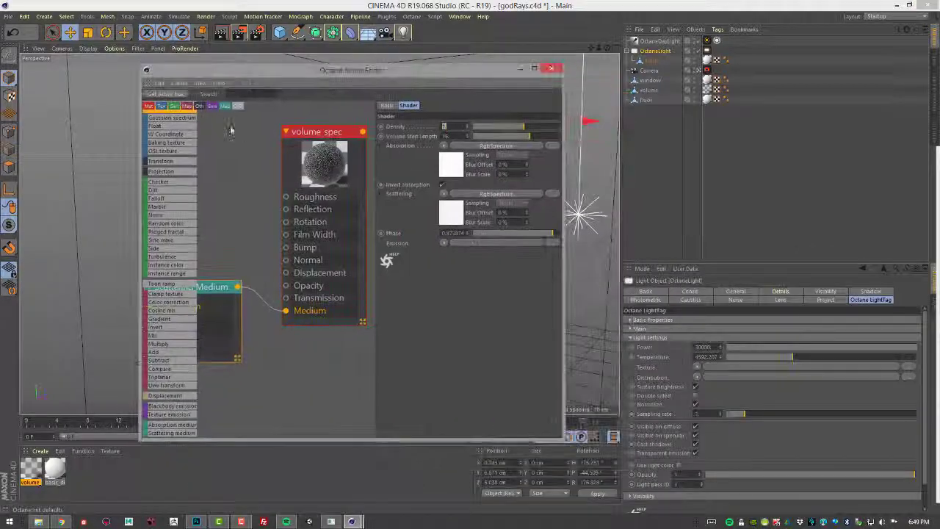
pyautogui.click(310, 130)
pyautogui.moveTo(265, 157); pyautogui.dragTo(238, 157, button='middle')
pyautogui.click(396, 105)
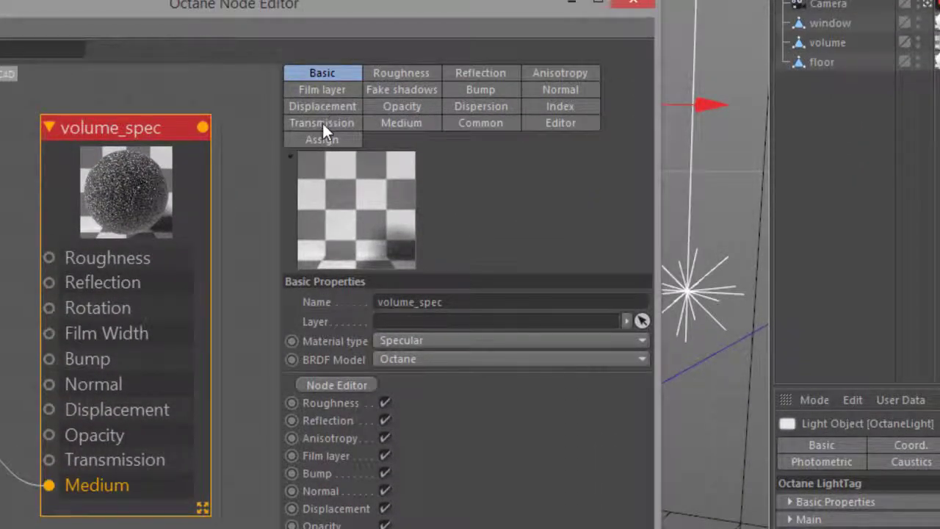
pyautogui.click(323, 125)
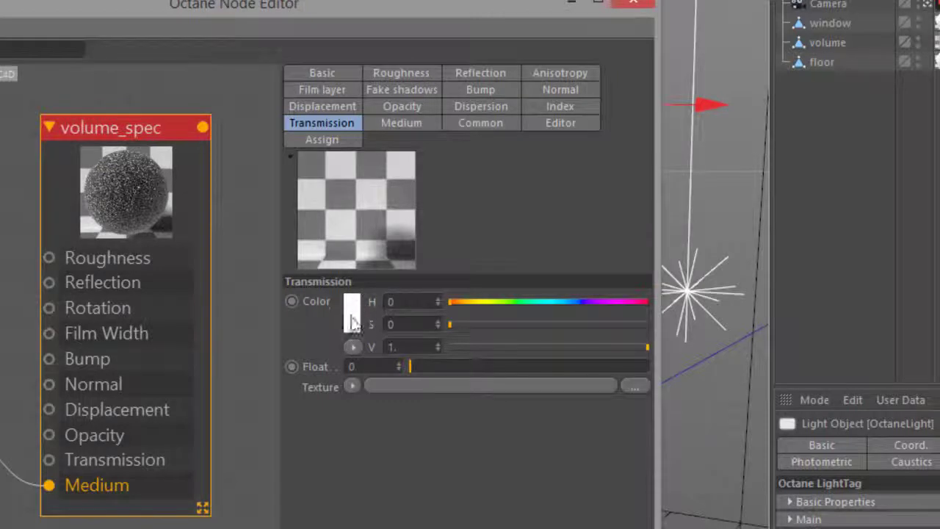
pyautogui.click(572, 107)
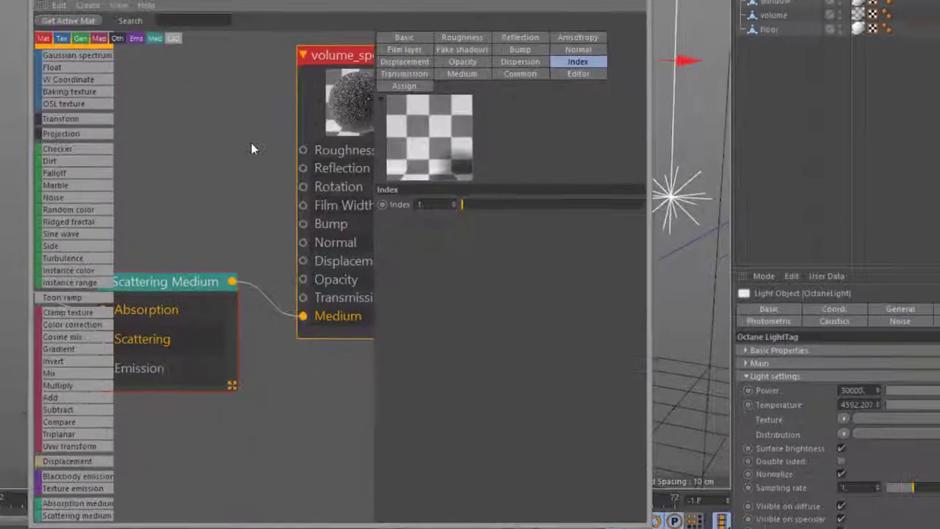
pyautogui.scroll(-5, 261, 131)
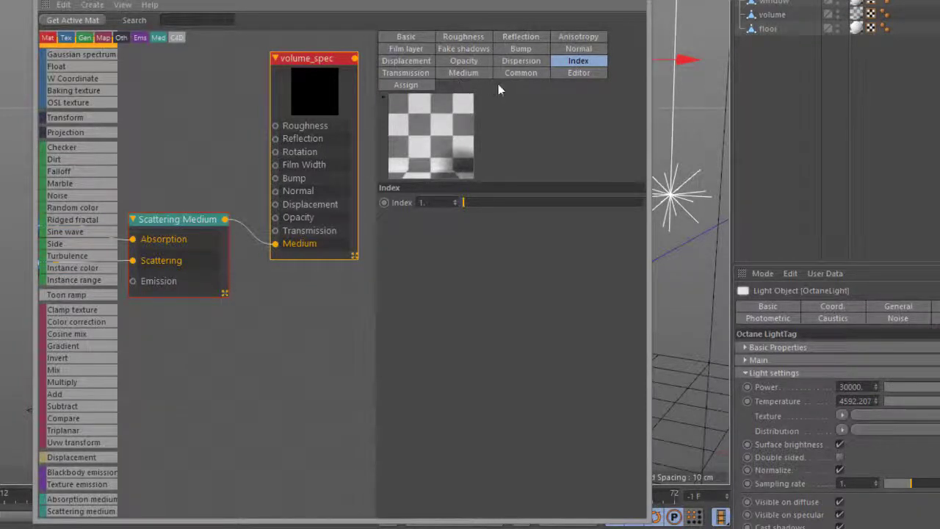
# Inspect the material's medium settings, the two RgbSpectrum nodes and the Scattering Medium node.
pyautogui.click(464, 72)
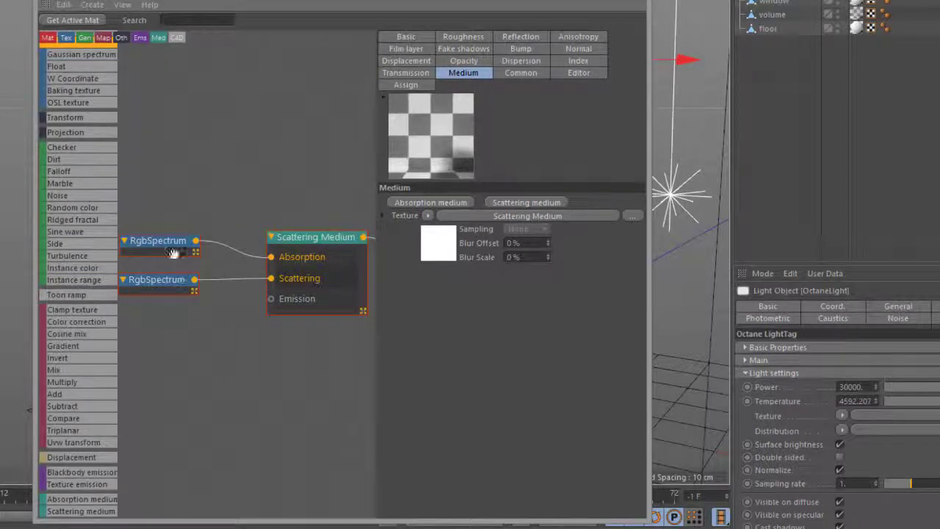
pyautogui.click(165, 246)
pyautogui.click(161, 288)
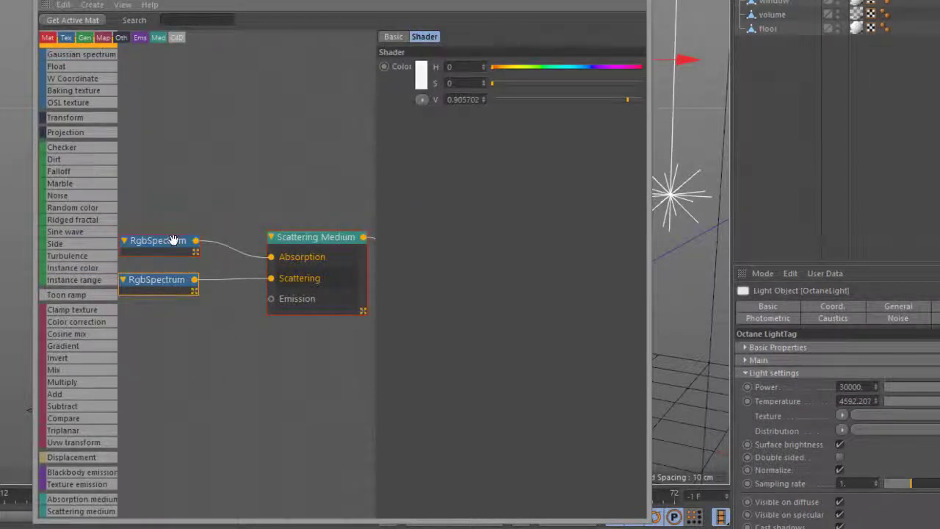
pyautogui.click(174, 240)
pyautogui.click(167, 284)
pyautogui.click(316, 243)
pyautogui.moveTo(314, 385); pyautogui.dragTo(188, 386, button='middle')
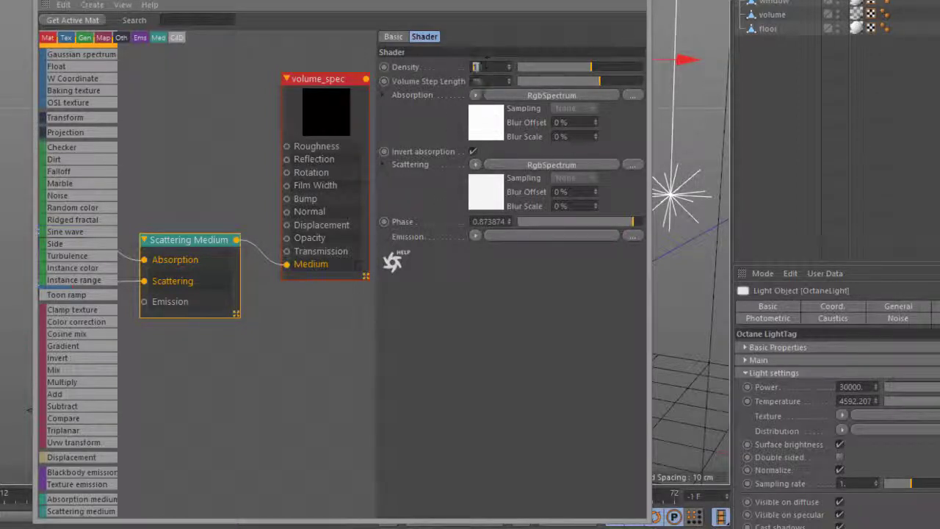
# Reopen the Octane Live Viewer and start rendering the scene, with the Scattering Medium settings in view beside it.
pyautogui.moveTo(461, 2); pyautogui.dragTo(939, 94)
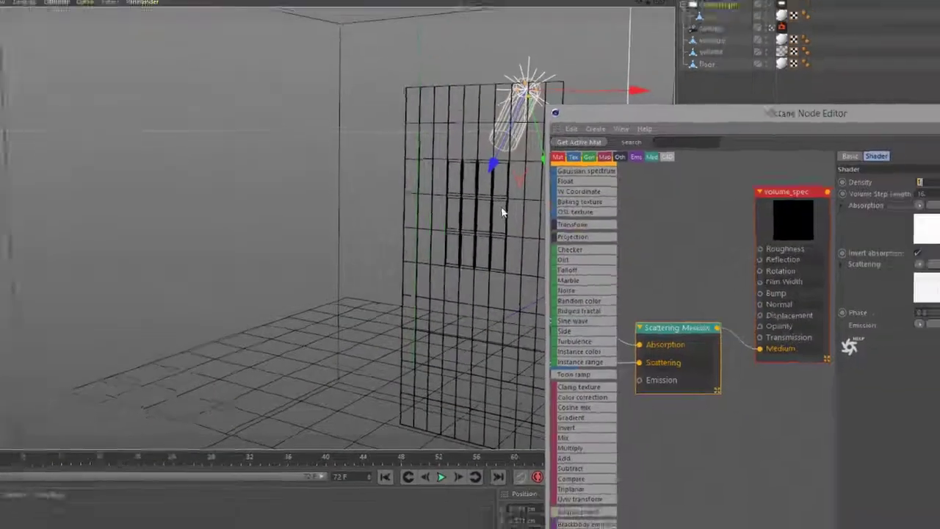
pyautogui.keyDown('alt'); pyautogui.moveTo(522, 195); pyautogui.dragTo(482, 199, button='middle'); pyautogui.keyUp('alt')
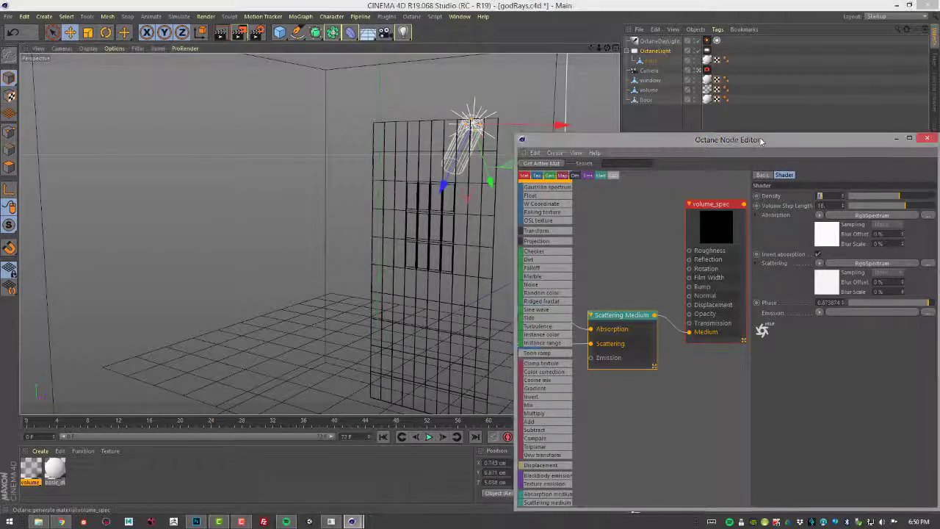
pyautogui.moveTo(769, 140); pyautogui.dragTo(716, 127)
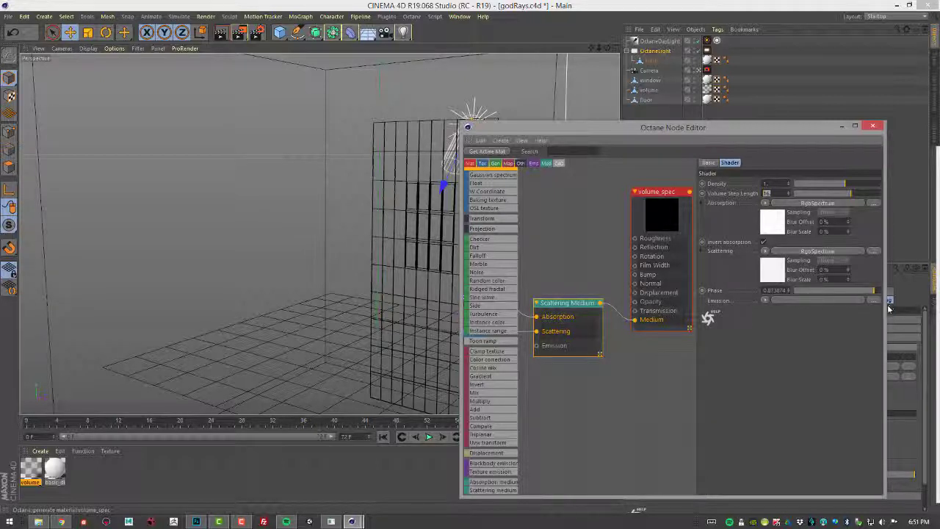
pyautogui.moveTo(885, 307); pyautogui.dragTo(909, 306)
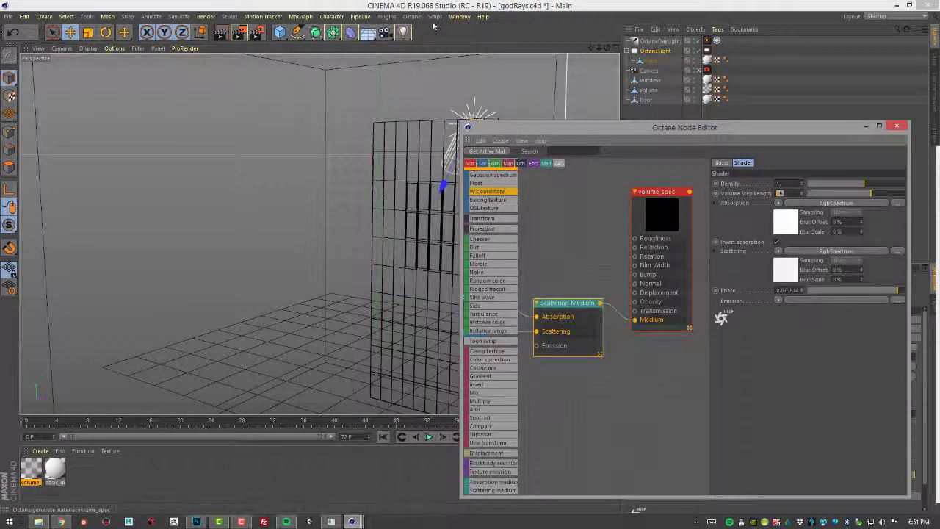
pyautogui.click(411, 16)
pyautogui.click(426, 42)
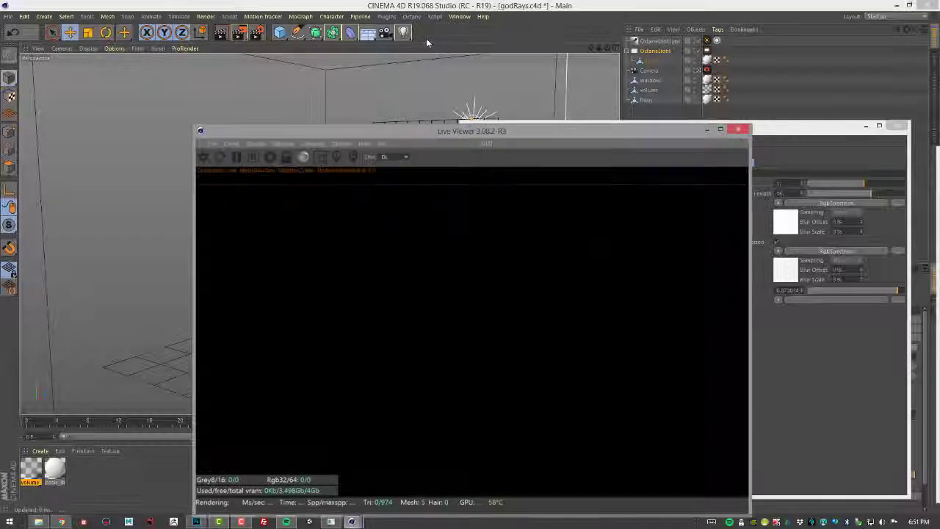
pyautogui.click(205, 158)
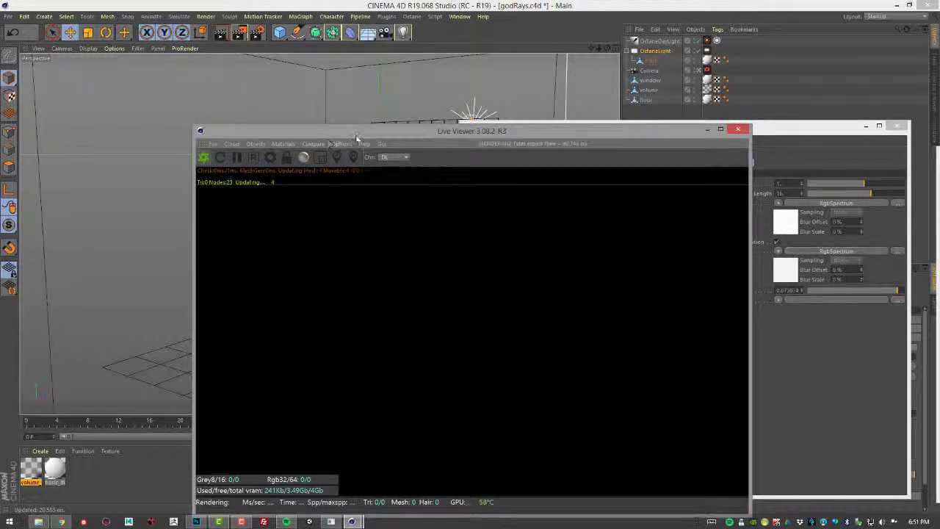
pyautogui.moveTo(357, 135); pyautogui.dragTo(207, 52)
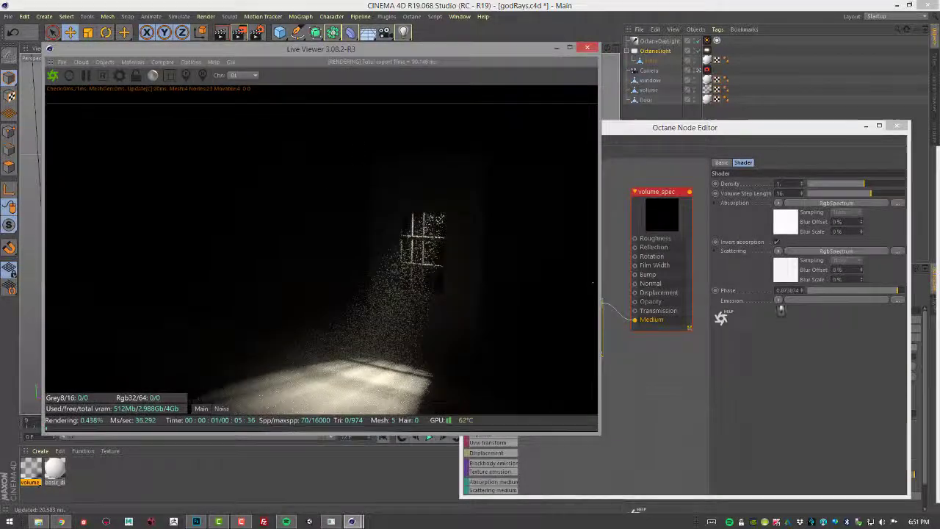
# Try the Scattering Medium's phase at about -0.93 and -0.675, and finish with it set to 1.
pyautogui.moveTo(893, 293); pyautogui.dragTo(809, 290)
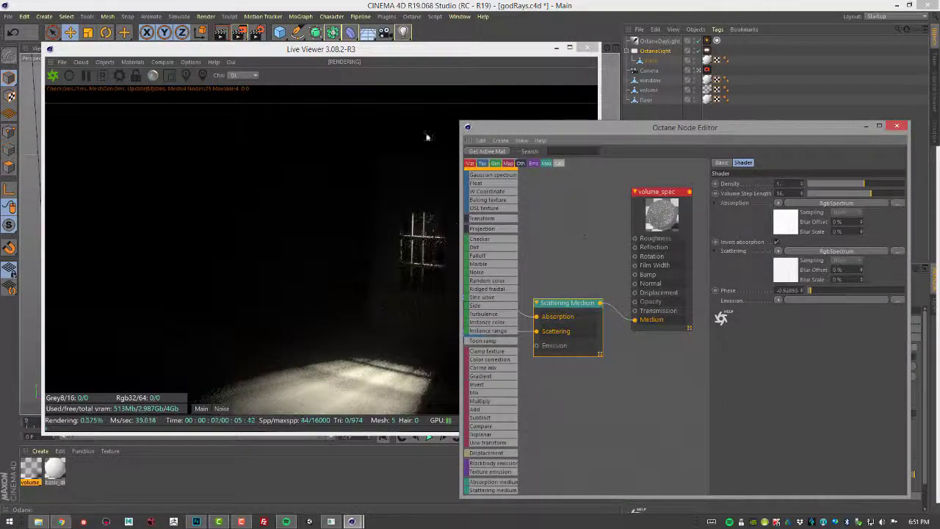
pyautogui.moveTo(440, 50); pyautogui.dragTo(398, 47)
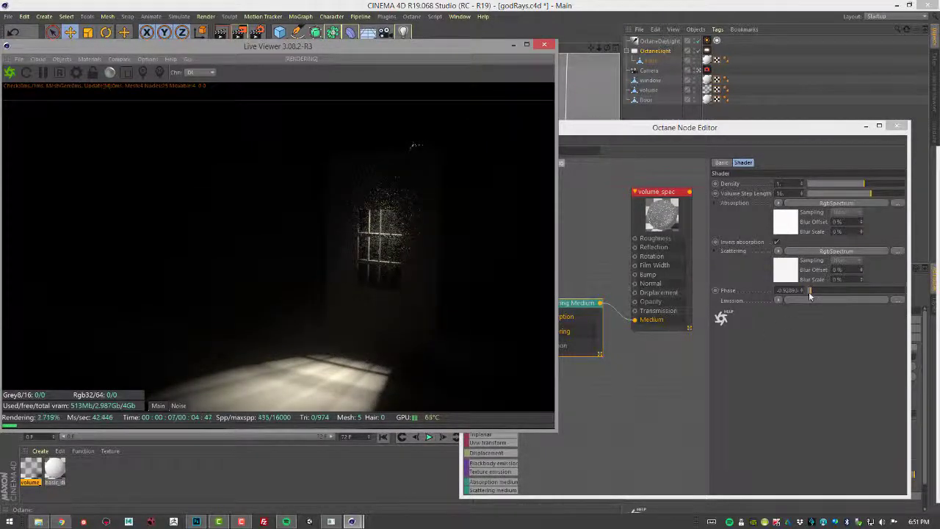
pyautogui.moveTo(808, 292); pyautogui.dragTo(821, 289)
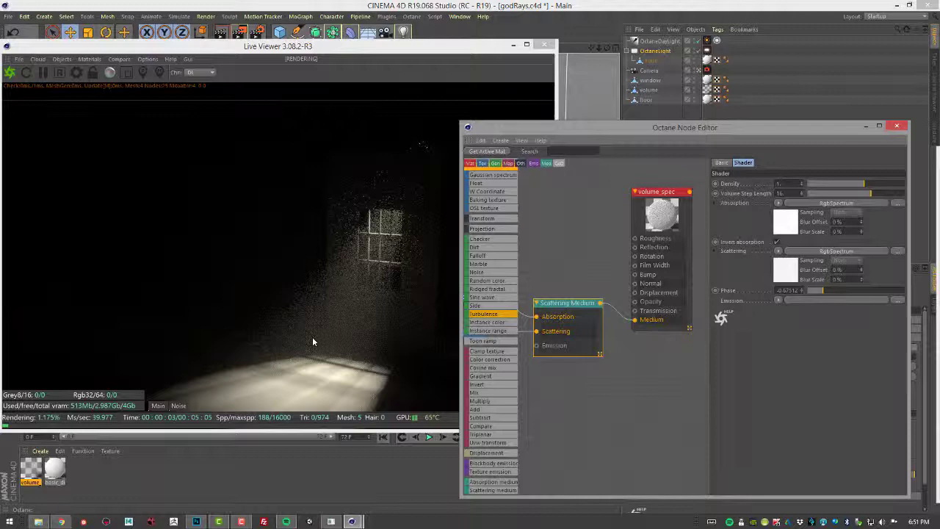
pyautogui.moveTo(826, 294); pyautogui.dragTo(905, 296)
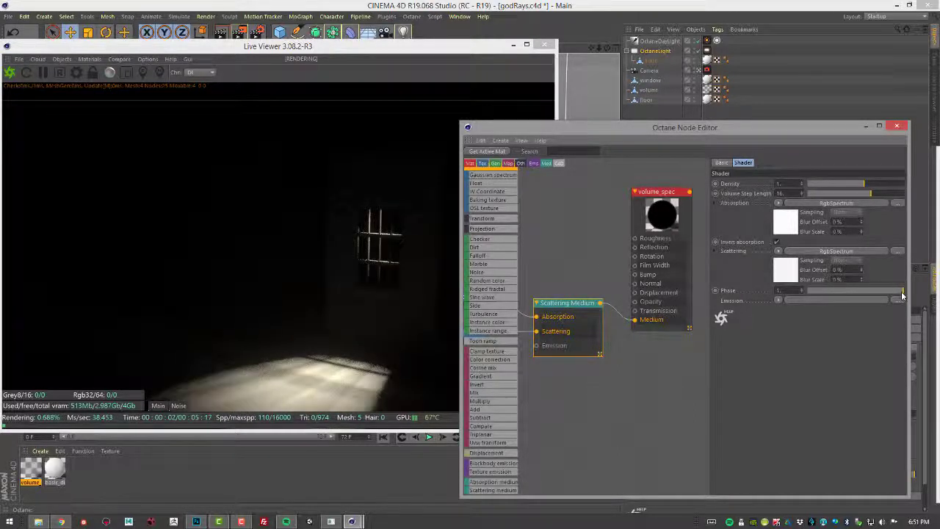
# Try the Scattering Medium's phase at about 0.93, 0.64 and 0.24, and finish with it at about 0.91.
pyautogui.moveTo(902, 295); pyautogui.dragTo(898, 295)
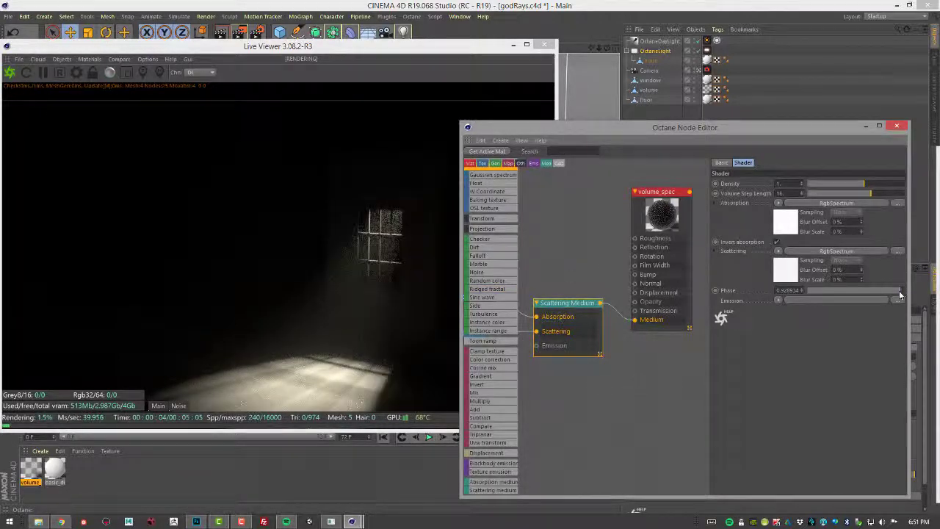
pyautogui.moveTo(900, 294); pyautogui.dragTo(887, 295)
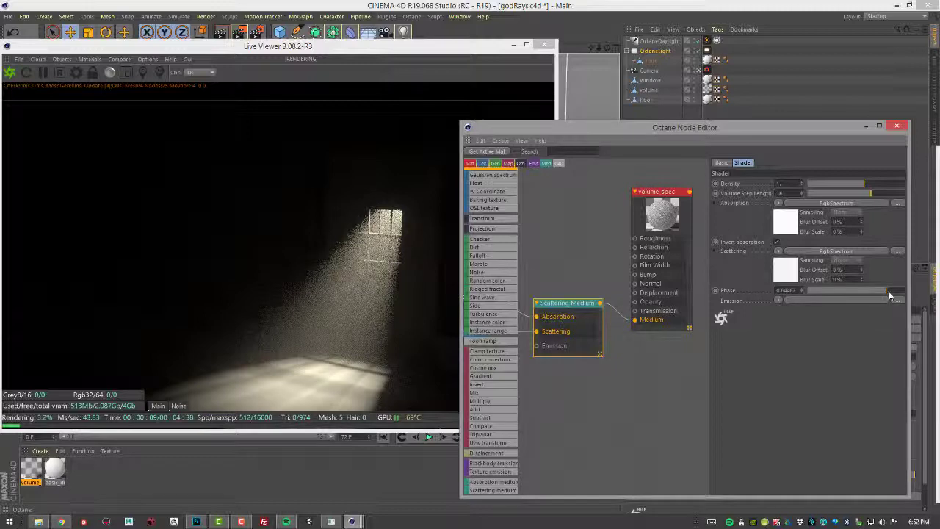
pyautogui.moveTo(890, 295); pyautogui.dragTo(867, 292)
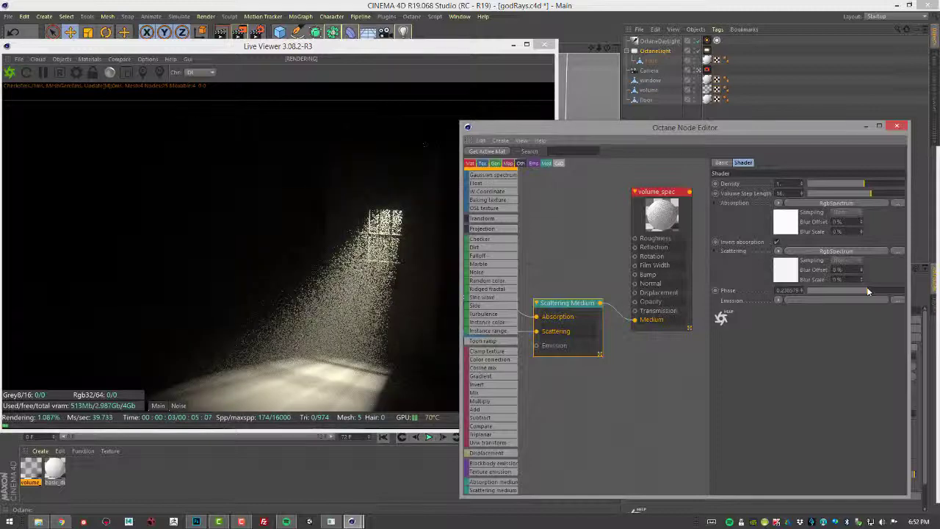
pyautogui.moveTo(867, 291); pyautogui.dragTo(901, 297)
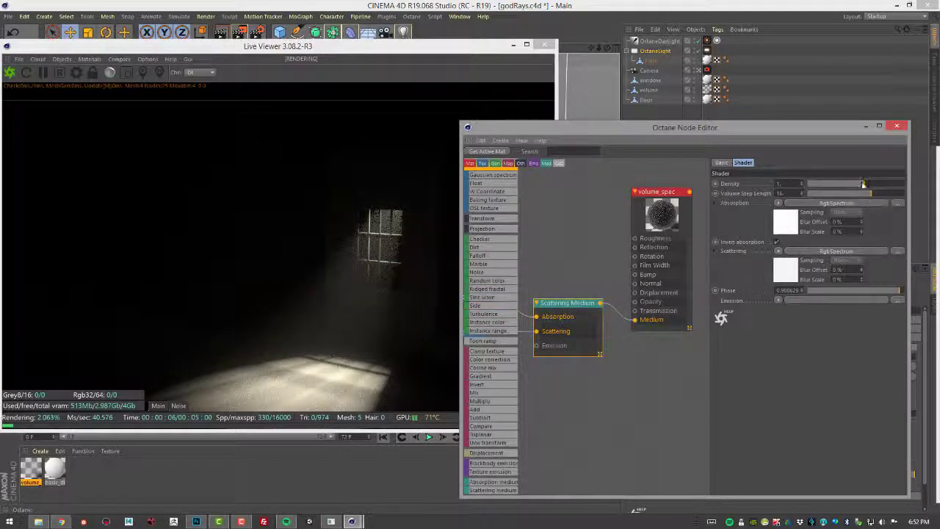
# Raise the Scattering Medium's density to about 11.98 and try its phase at about 0.99, 0.97 and -0.07.
pyautogui.moveTo(866, 189); pyautogui.dragTo(884, 189)
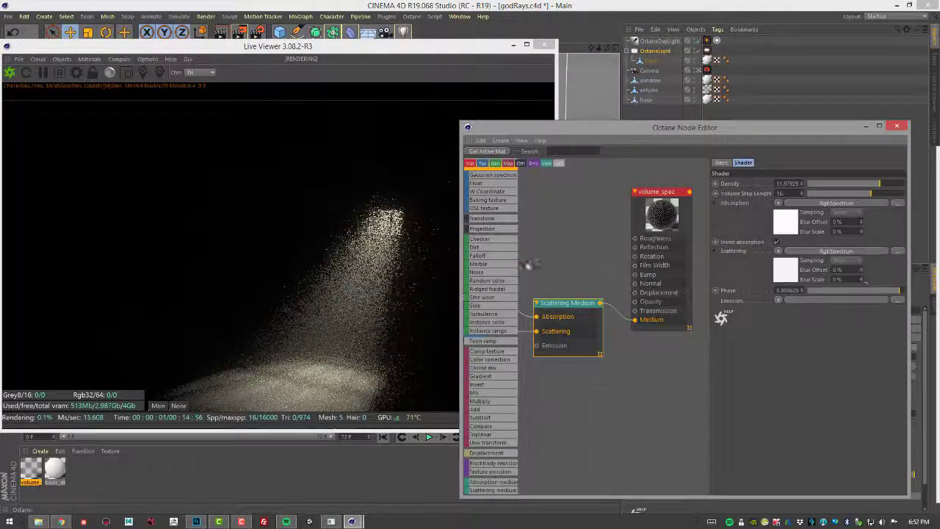
pyautogui.moveTo(903, 293); pyautogui.dragTo(901, 295)
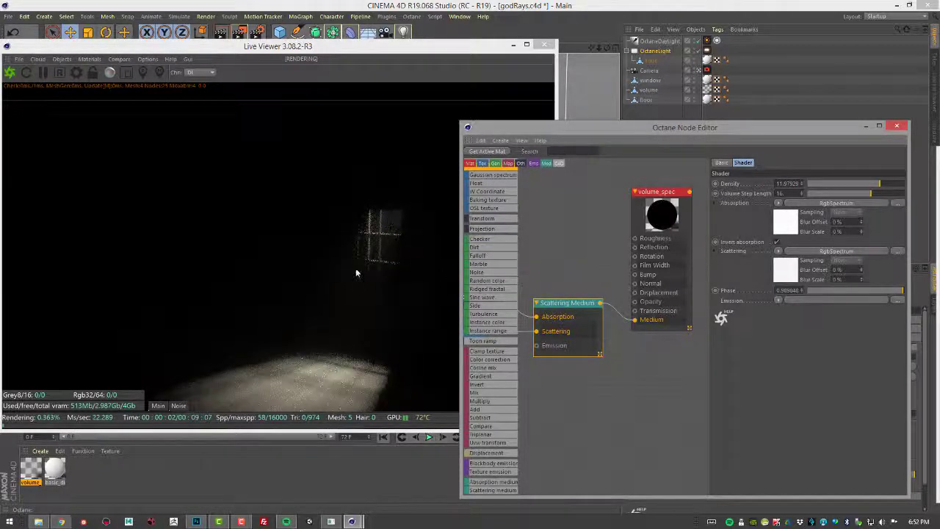
pyautogui.moveTo(902, 292); pyautogui.dragTo(901, 292)
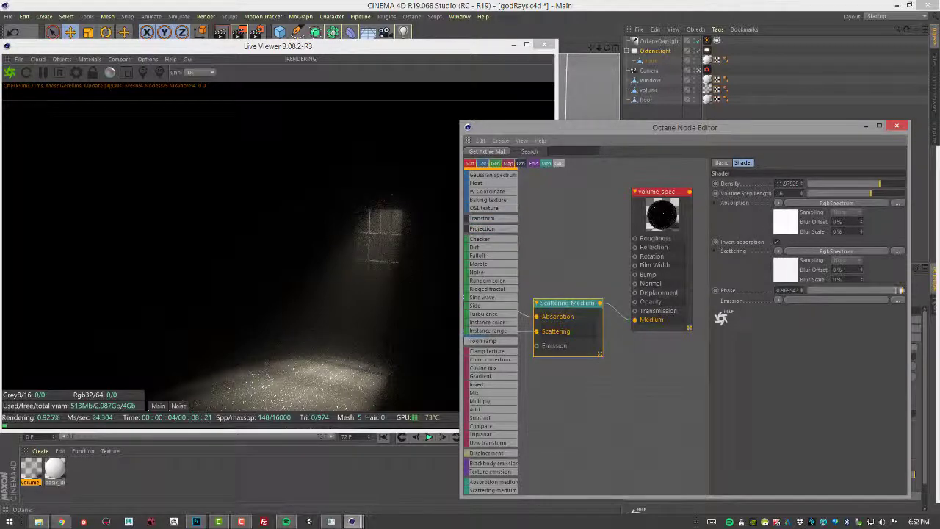
pyautogui.moveTo(897, 293); pyautogui.dragTo(852, 292)
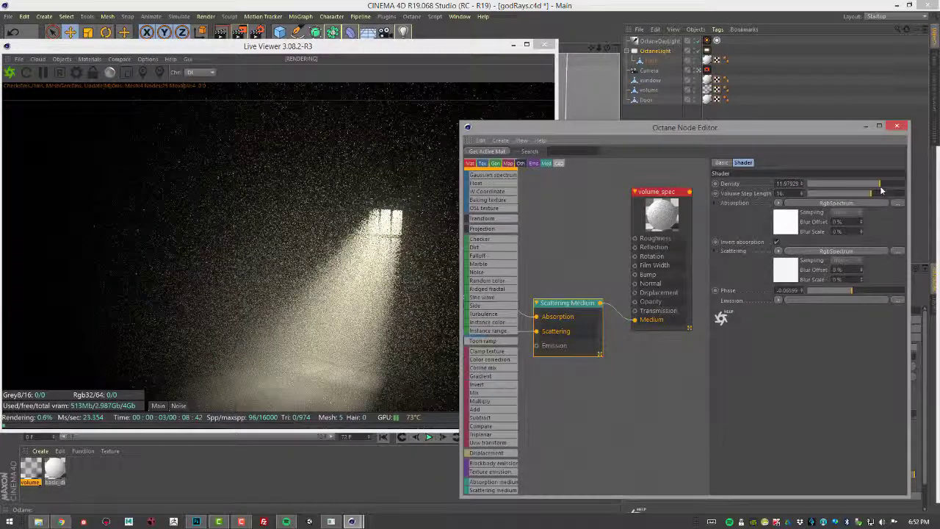
# Set the Scattering Medium's density to about 0.37 and its phase to about 0.48, and bring the Live Viewer in front of the Node Editor.
pyautogui.moveTo(881, 184); pyautogui.dragTo(862, 186)
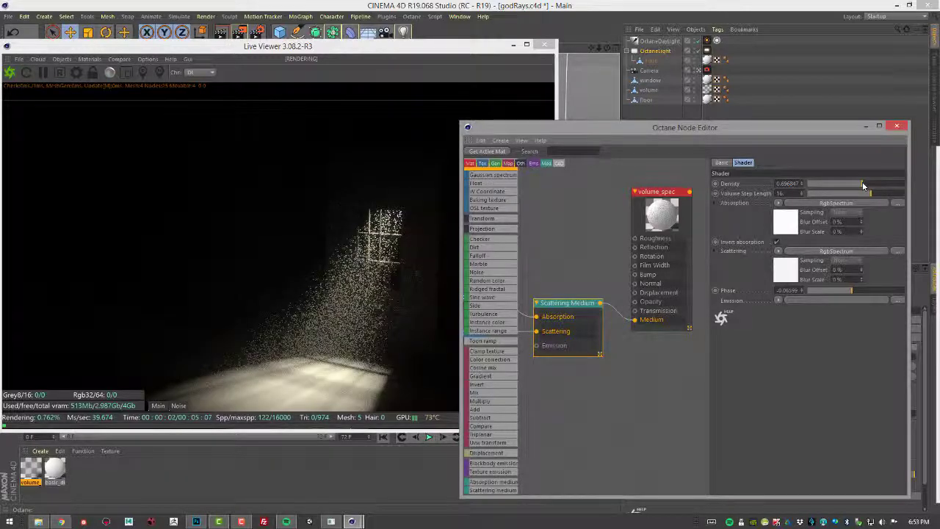
pyautogui.click(857, 183)
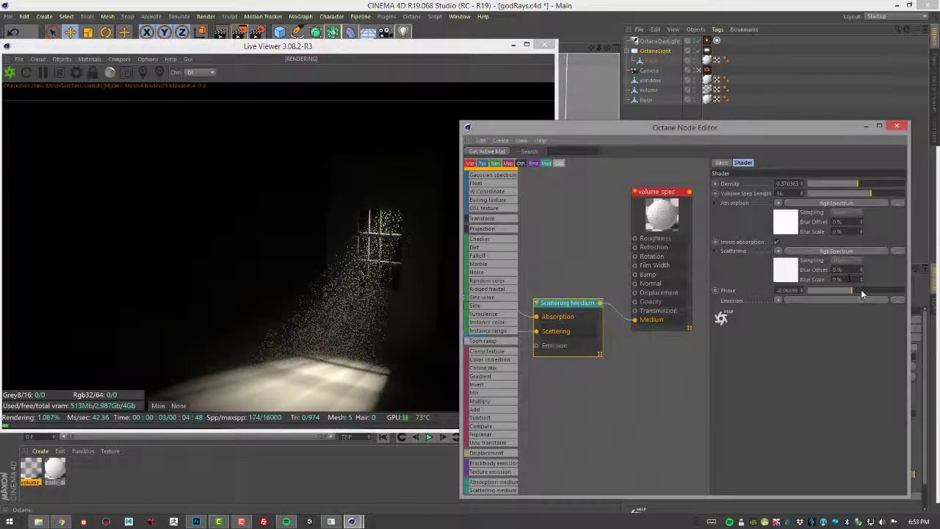
pyautogui.moveTo(860, 290); pyautogui.dragTo(878, 293)
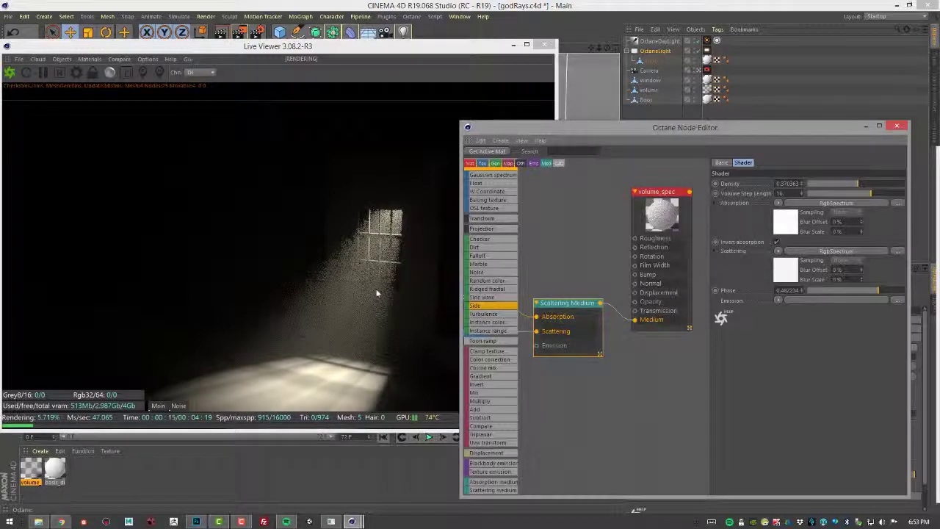
pyautogui.moveTo(311, 48); pyautogui.dragTo(399, 51)
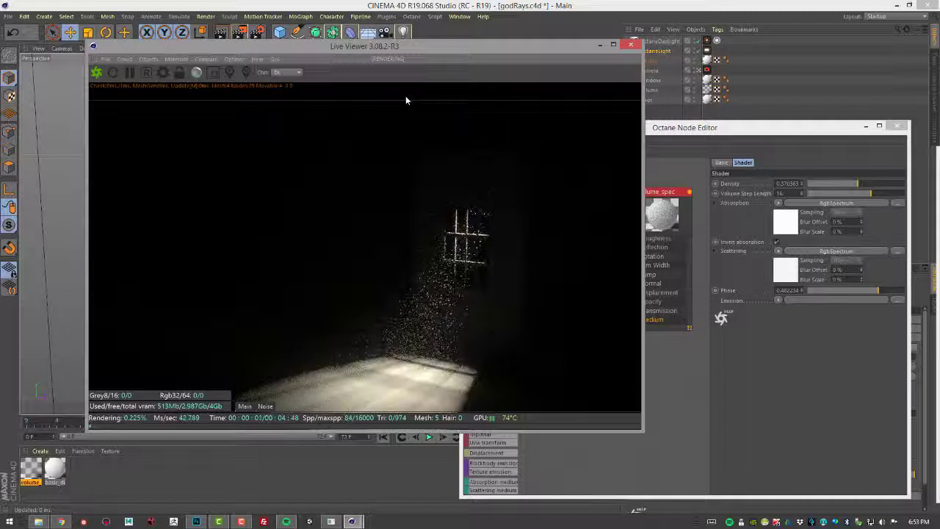